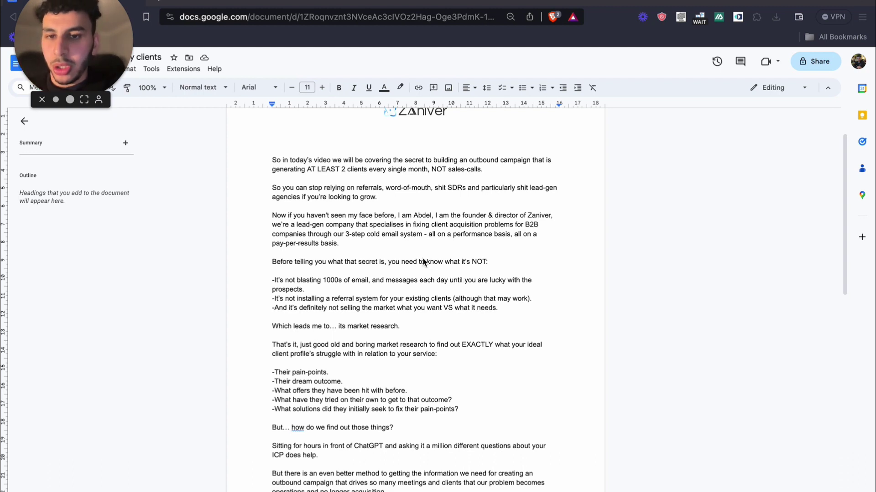
scroll(422, 260, "down", 2)
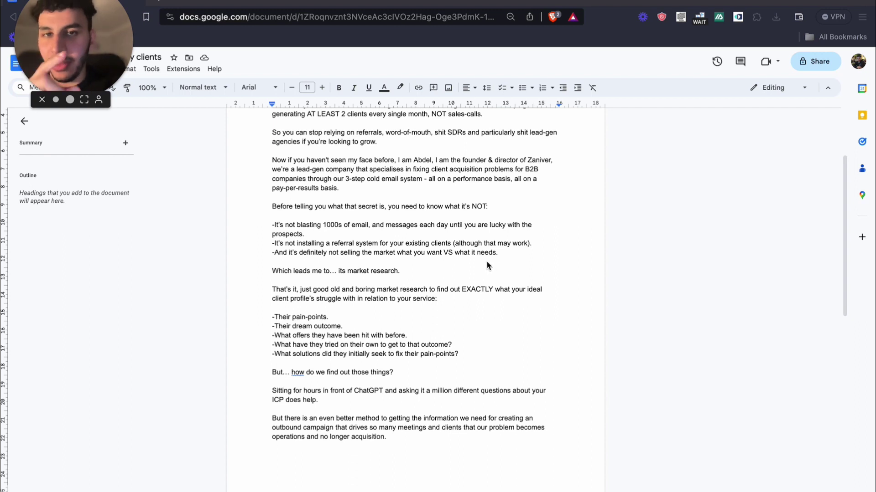
scroll(485, 259, "down", 1)
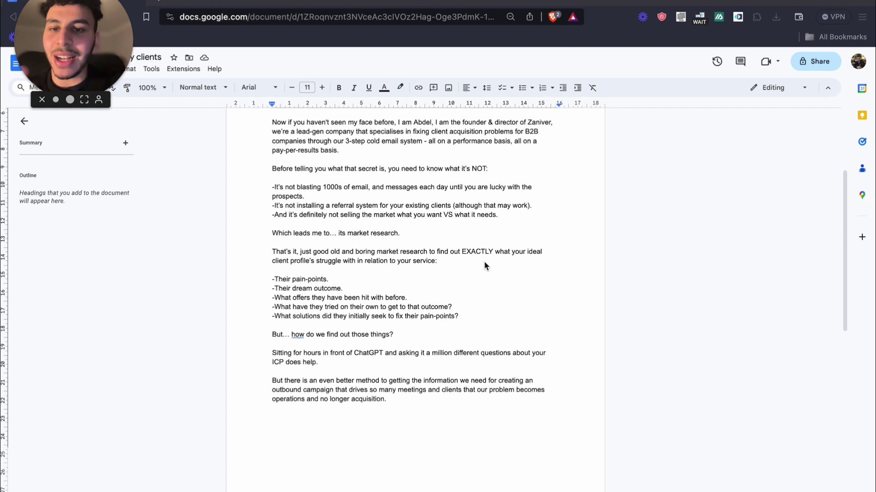
scroll(484, 266, "down", 1)
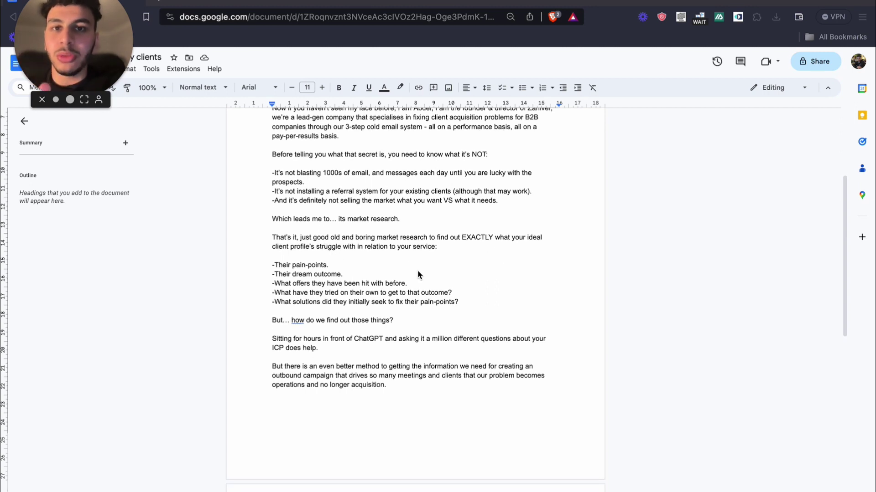
scroll(415, 274, "down", 3)
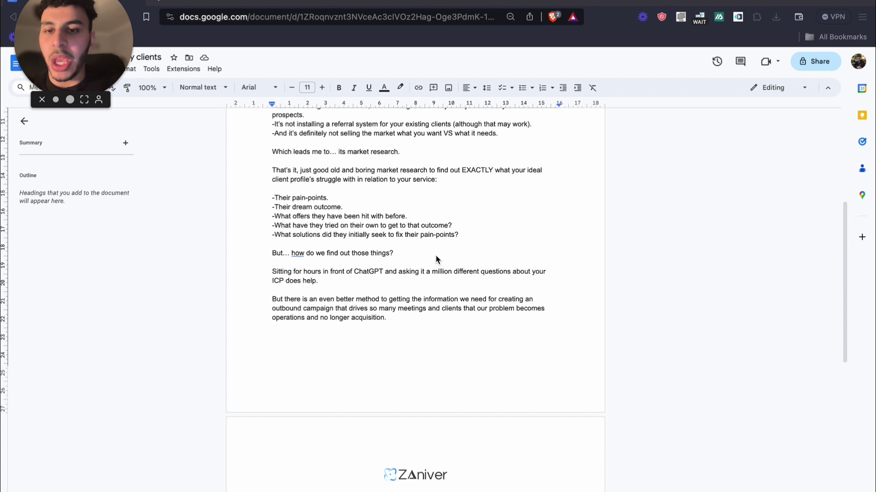
scroll(447, 253, "down", 1)
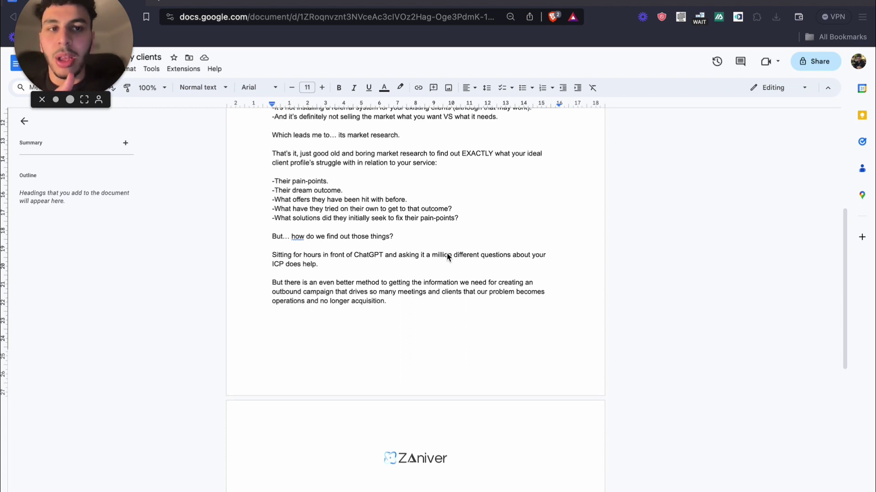
scroll(449, 256, "down", 1)
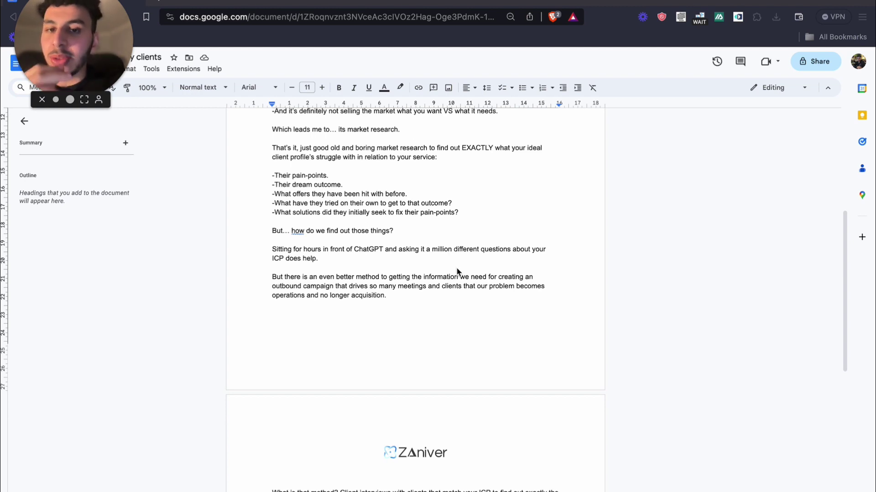
scroll(453, 289, "down", 1)
scroll(454, 288, "down", 1)
scroll(454, 286, "down", 1)
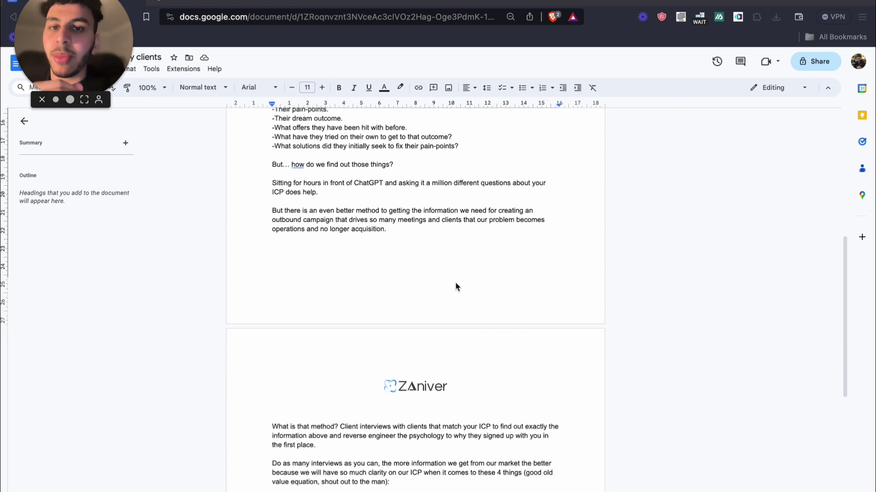
scroll(455, 286, "down", 1)
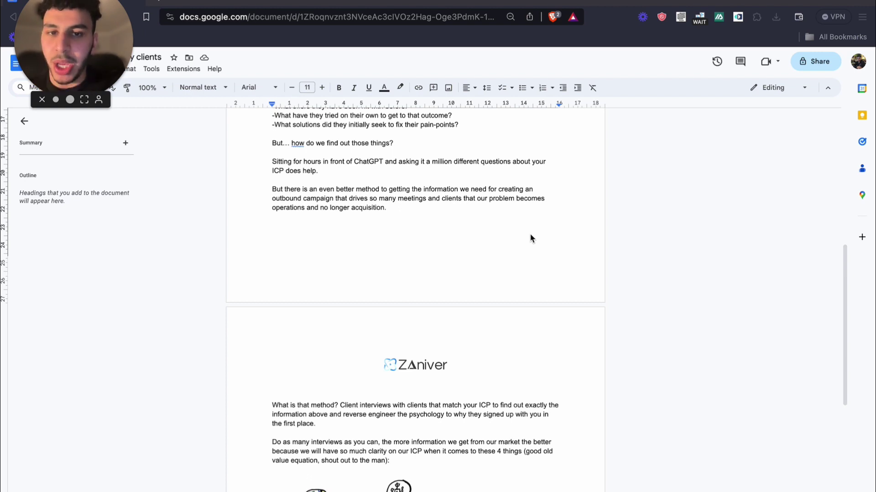
scroll(530, 235, "down", 1)
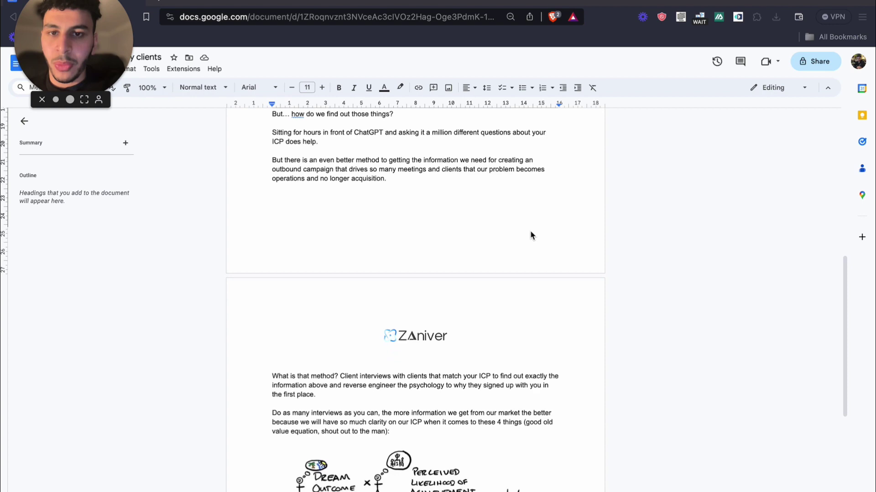
scroll(530, 235, "down", 2)
scroll(531, 234, "down", 3)
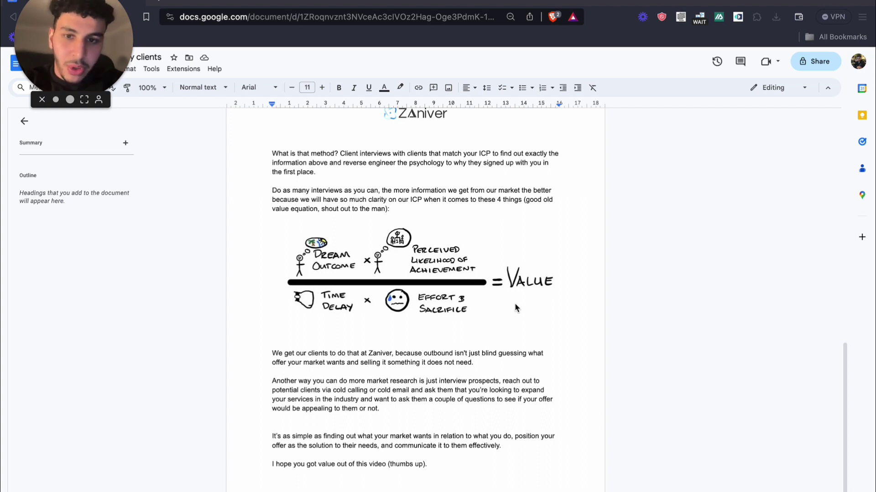
scroll(335, 291, "down", 1)
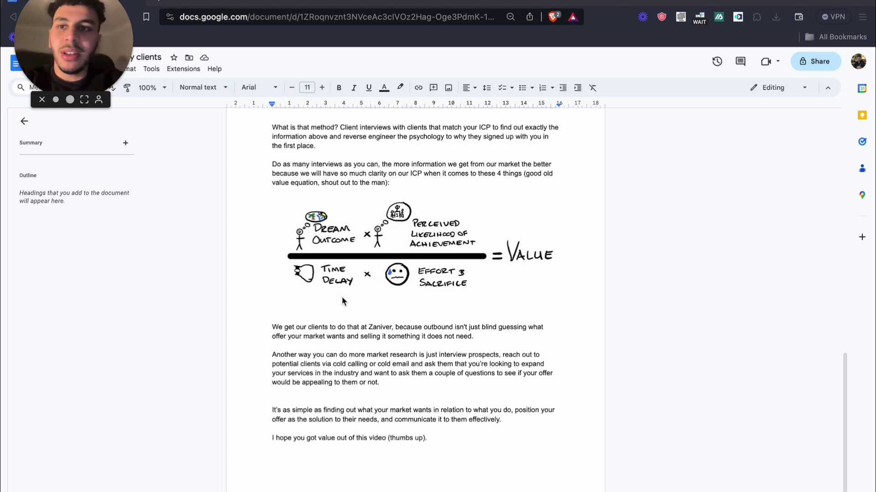
scroll(369, 300, "down", 1)
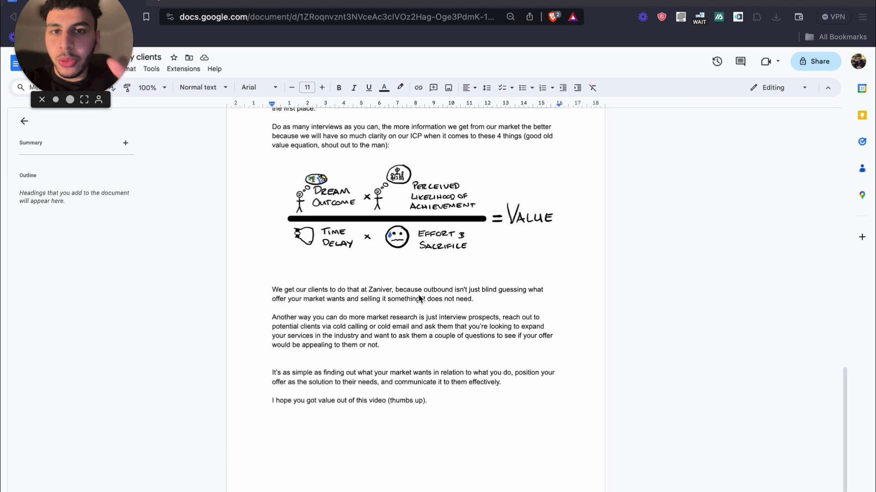